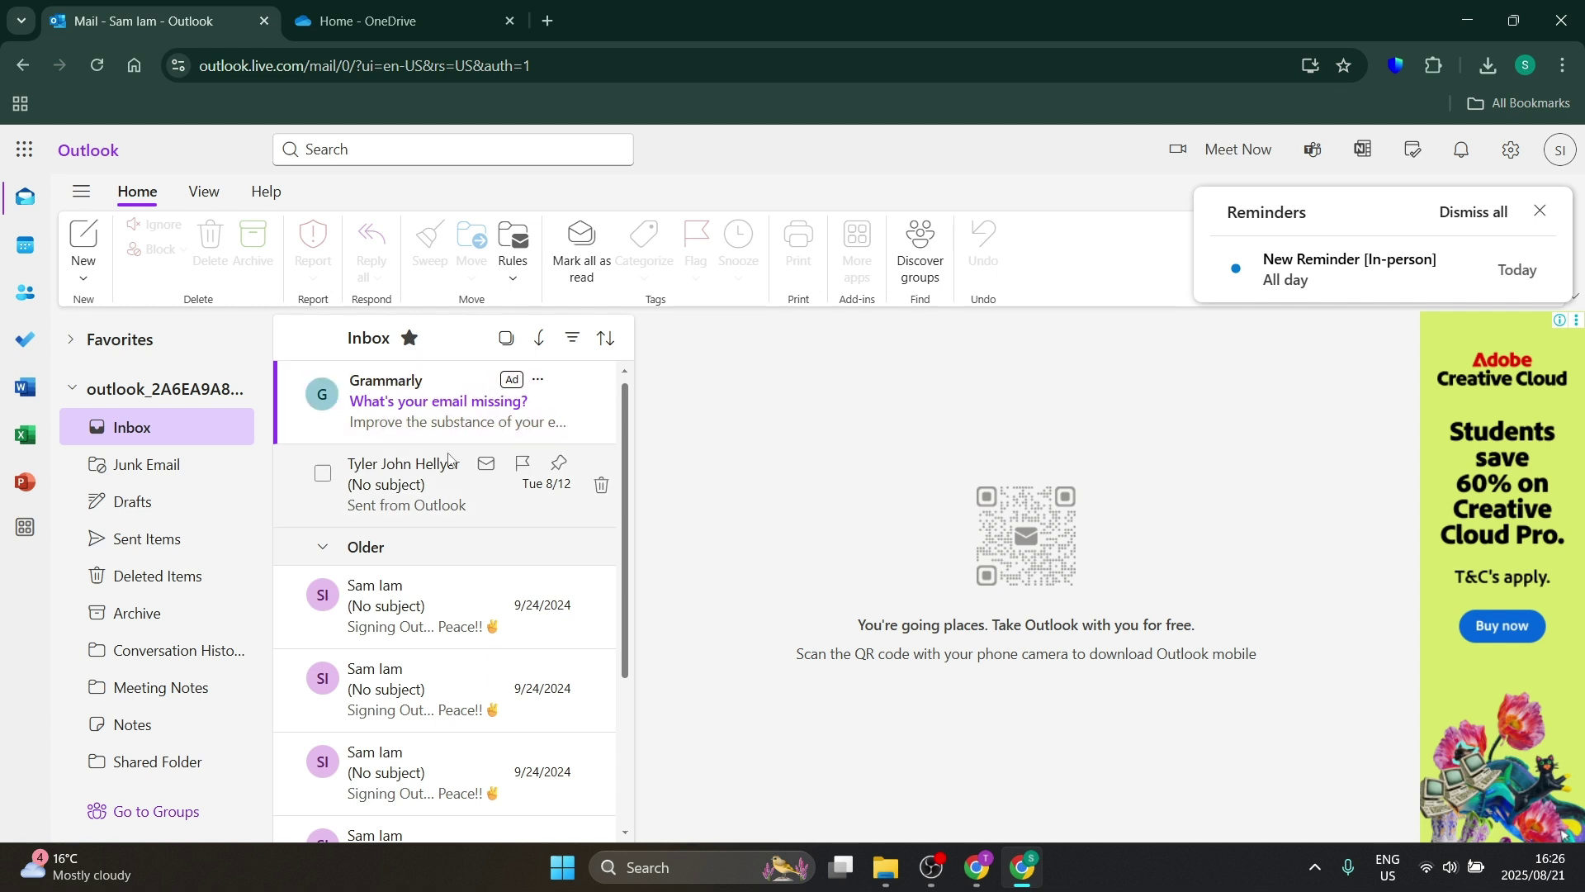
{"action": "left_click", "coordinate": [492, 491]}
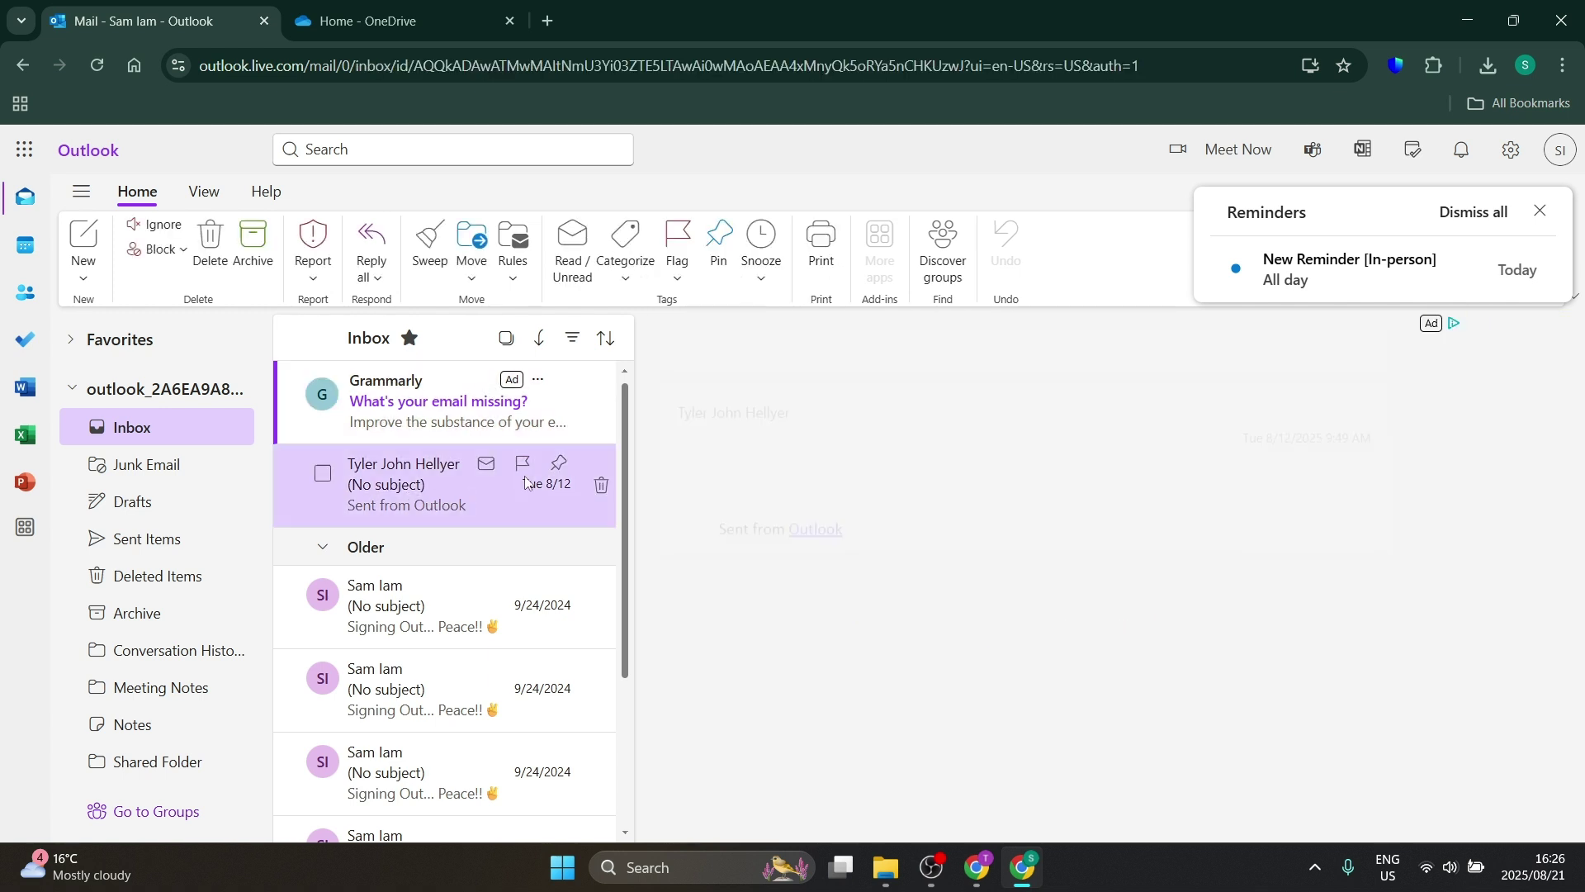
{"action": "left_click", "coordinate": [1360, 397]}
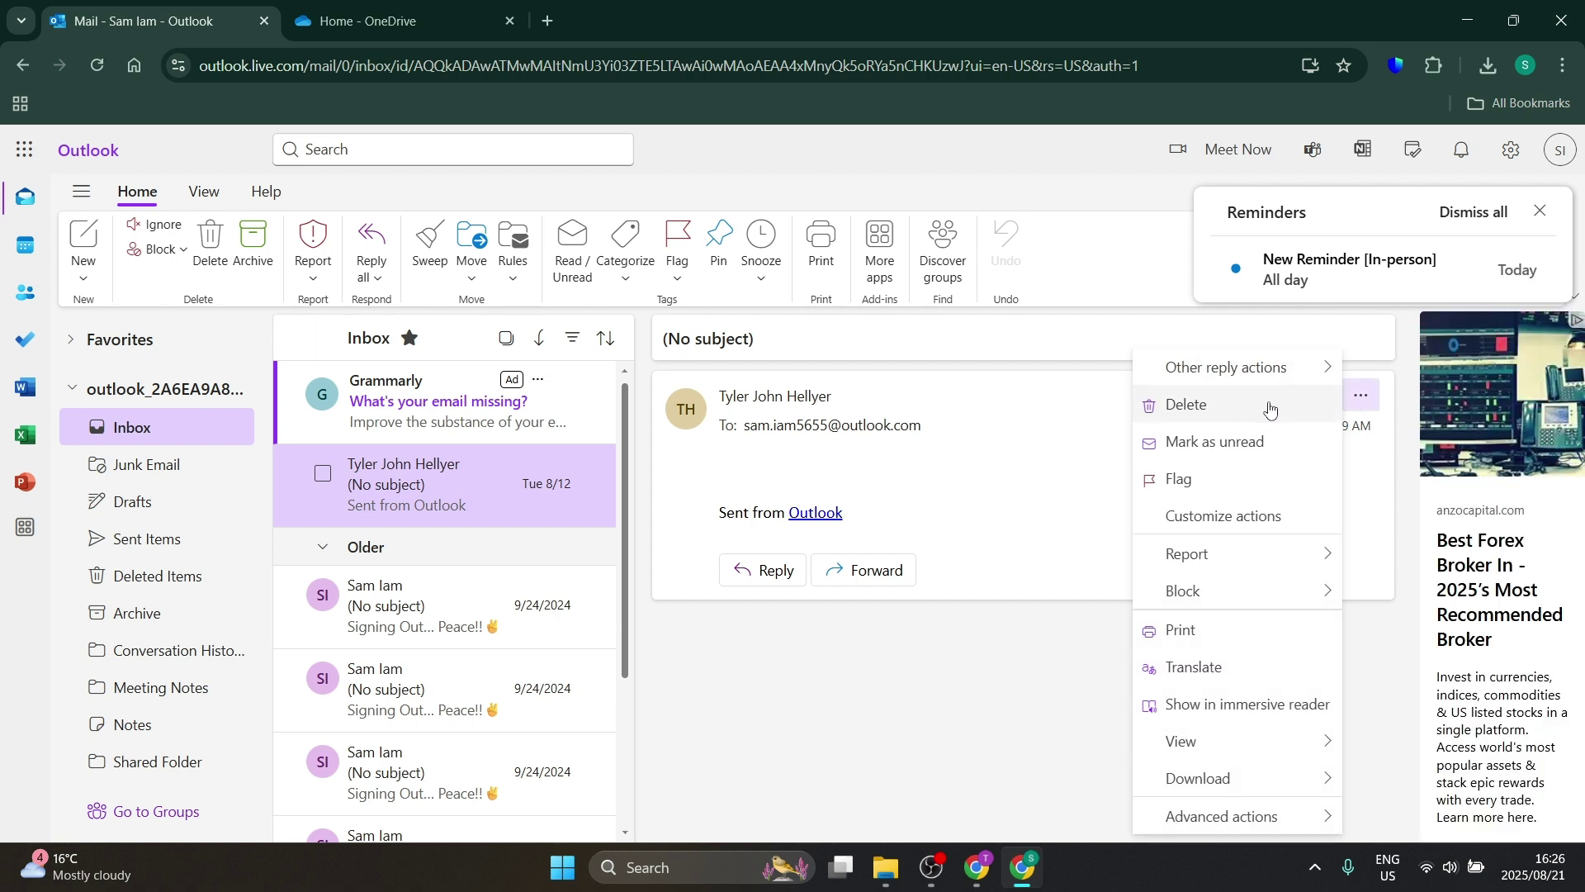
{"action": "mouse_move", "coordinate": [1198, 778]}
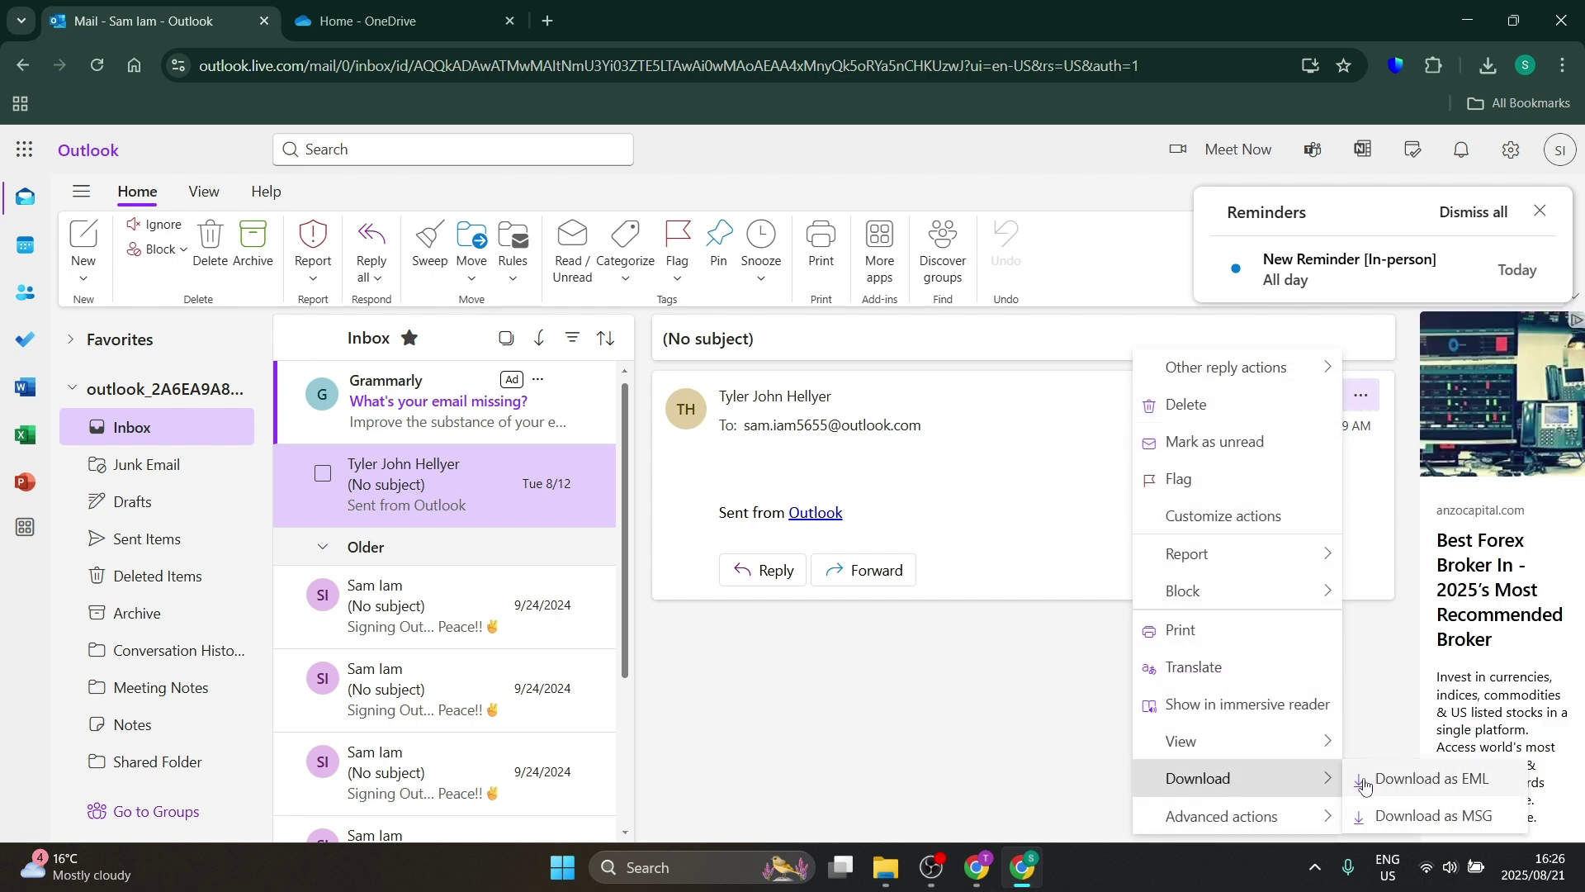
{"action": "left_click", "coordinate": [1399, 817]}
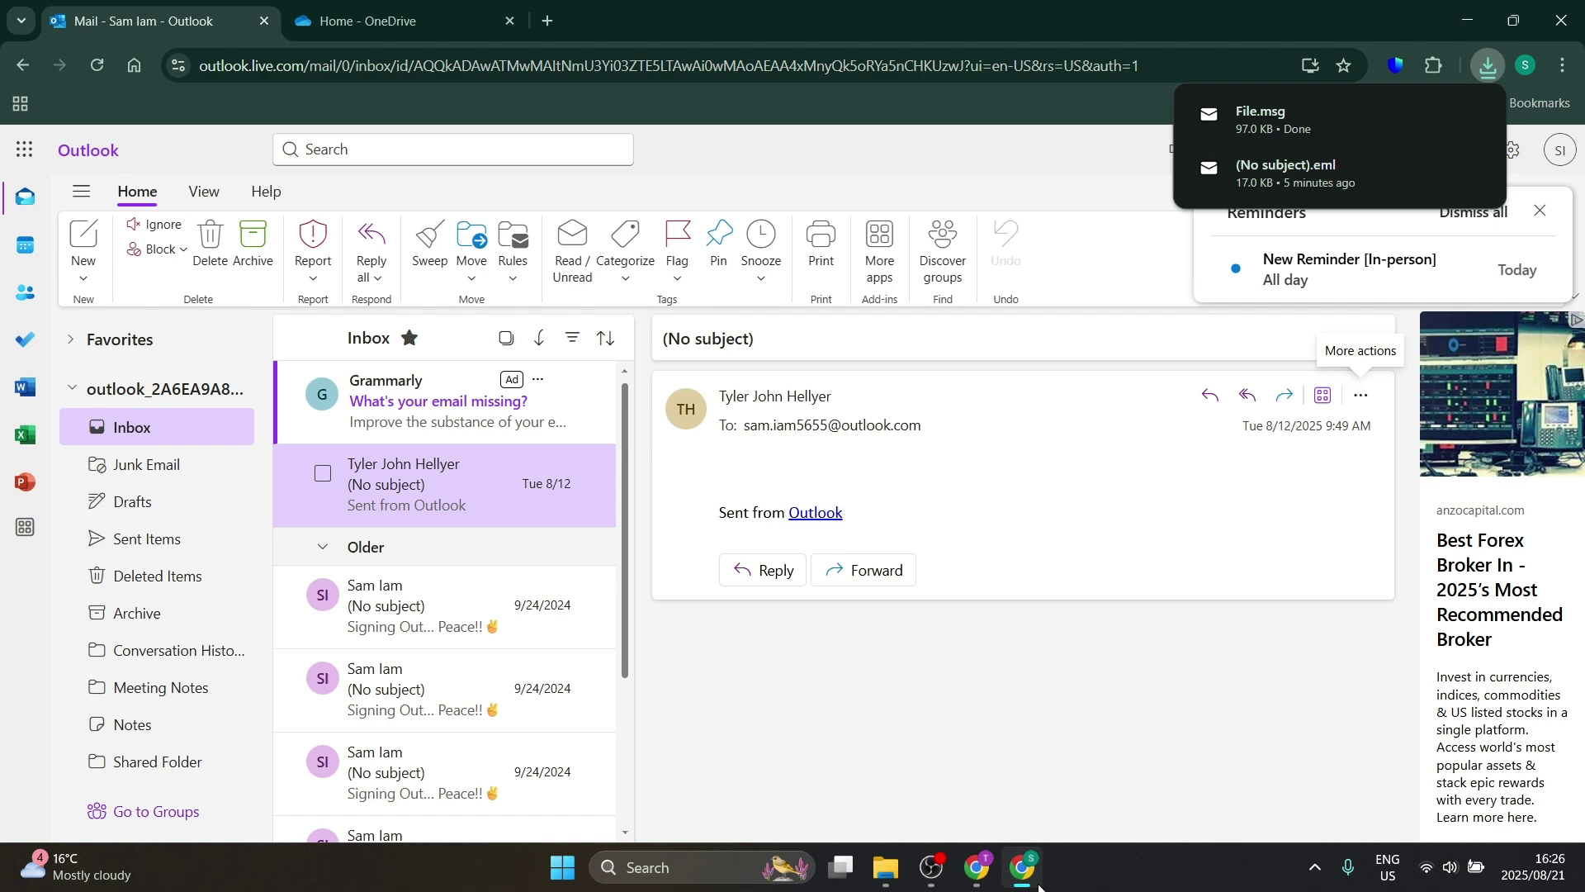
Drag the downloaded File item from Downloads into the OneDrive folder in File Explorer
{"action": "left_click", "coordinate": [884, 867]}
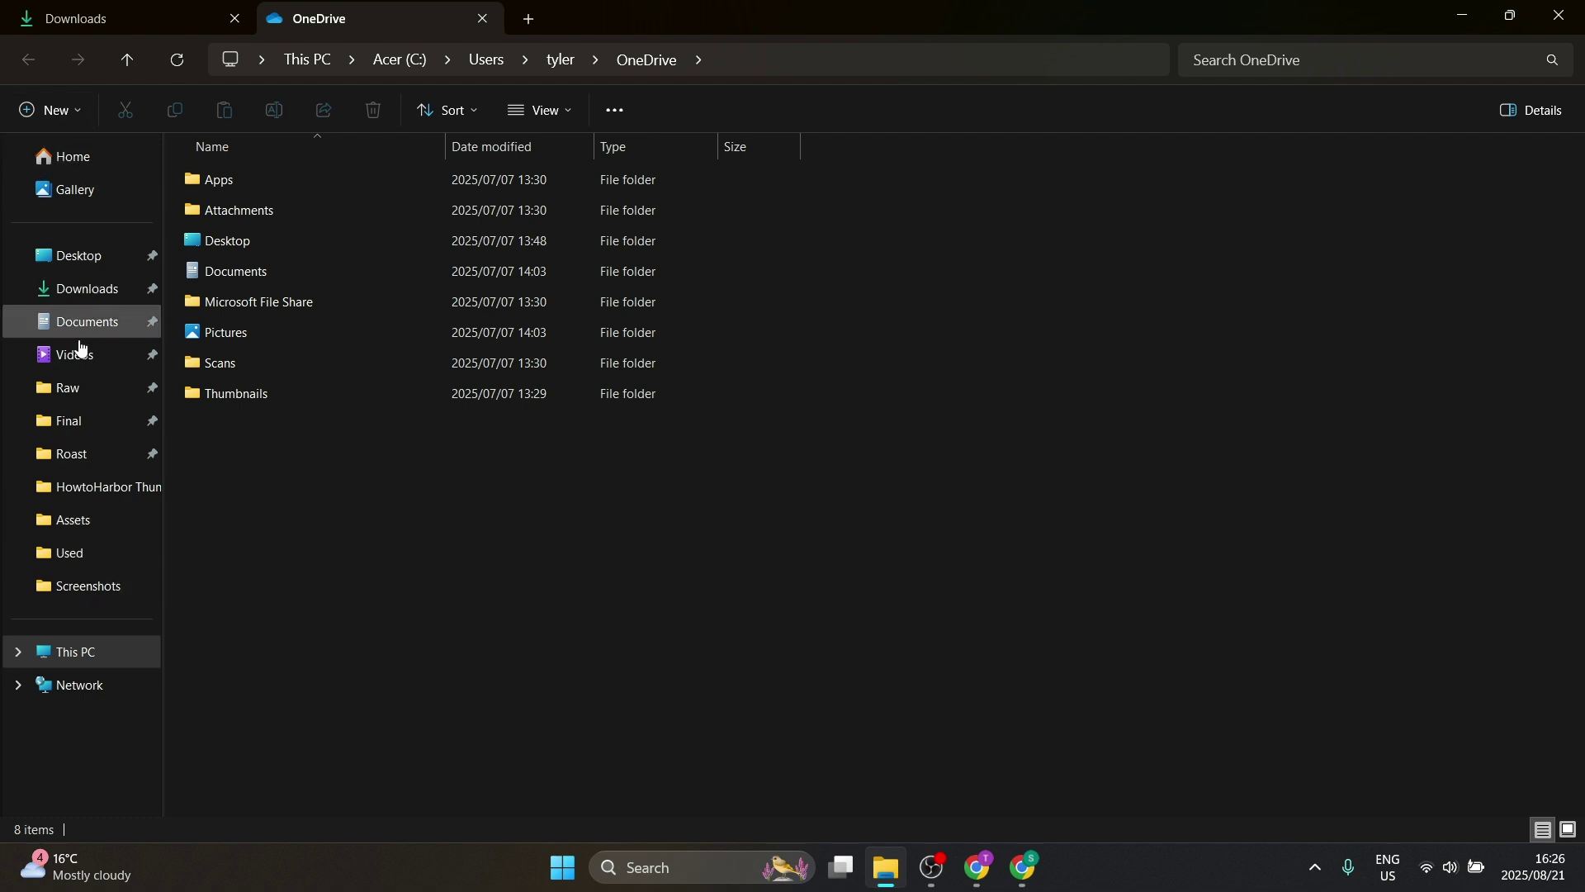
{"action": "left_click", "coordinate": [81, 658]}
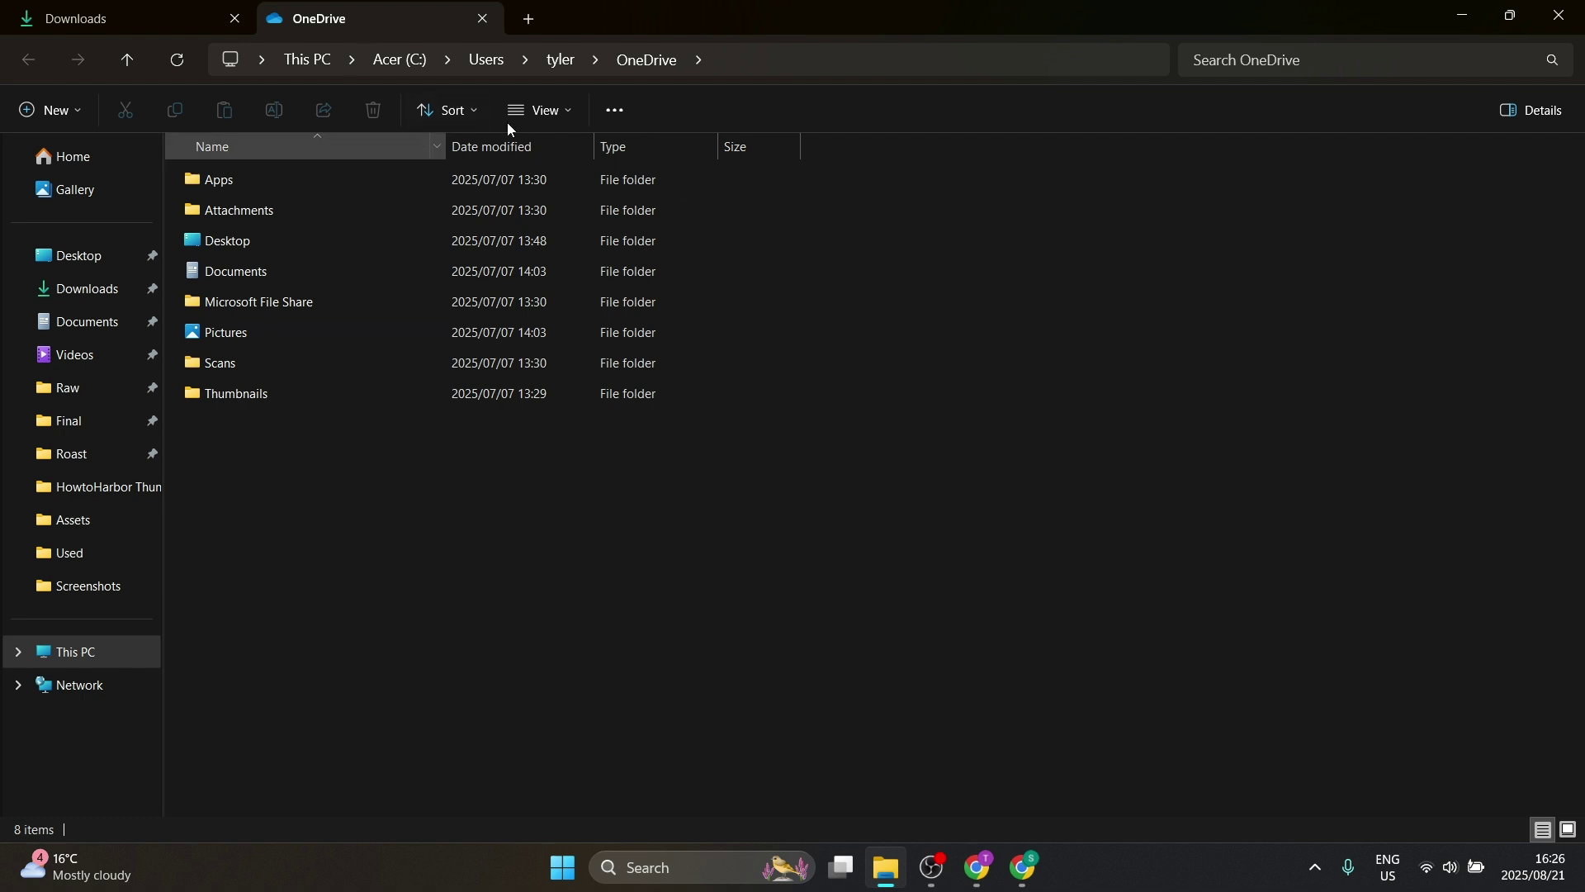
{"action": "left_click", "coordinate": [158, 14]}
{"action": "left_click", "coordinate": [531, 300]}
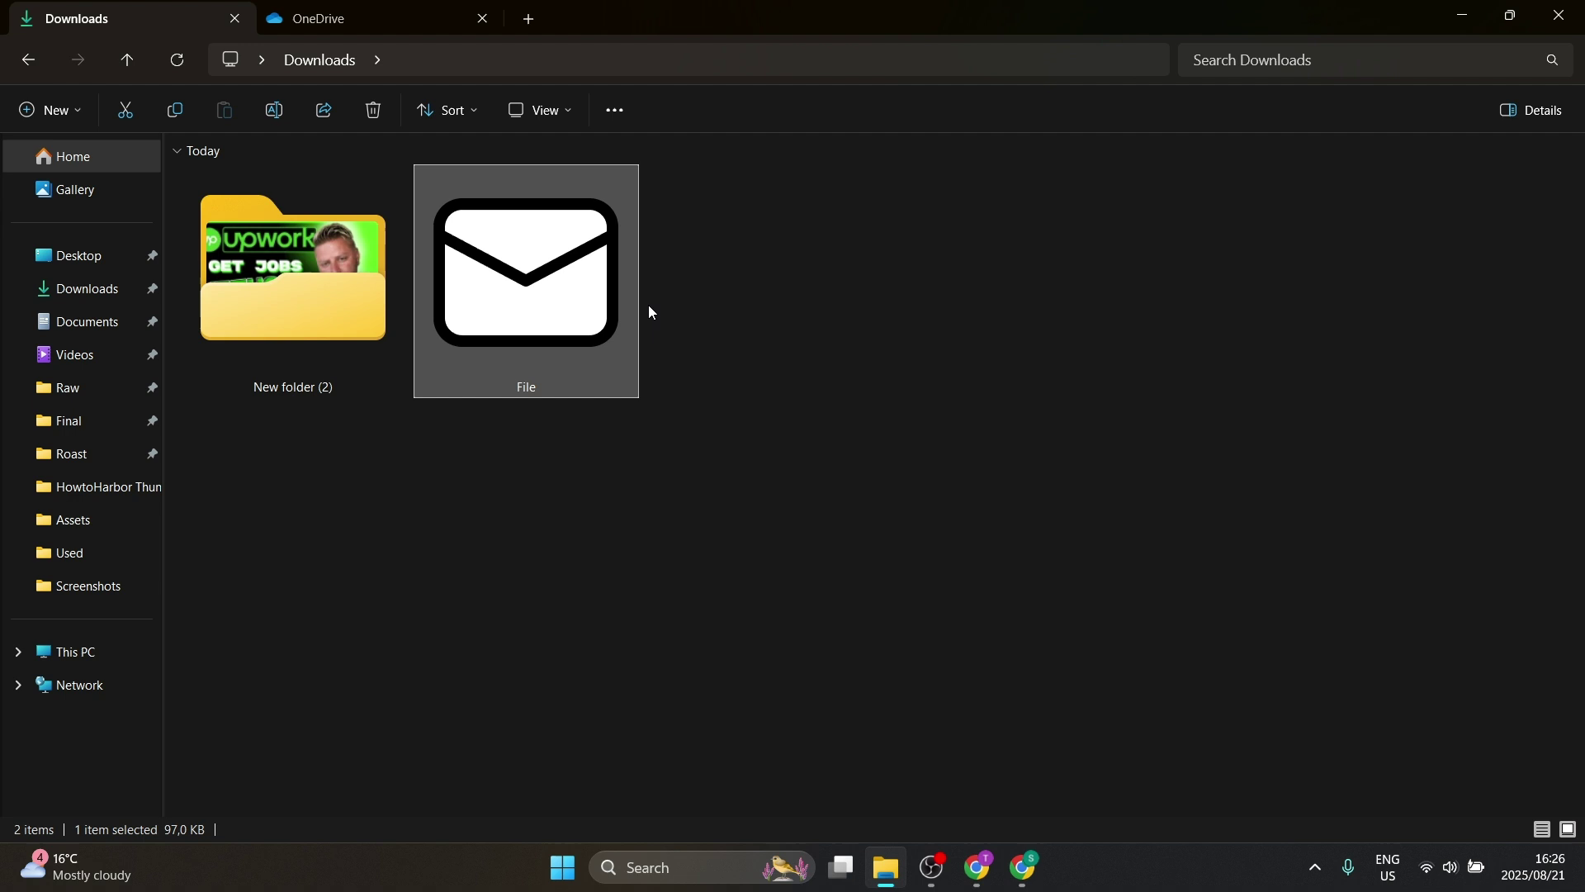
{"action": "mouse_move", "coordinate": [513, 277]}
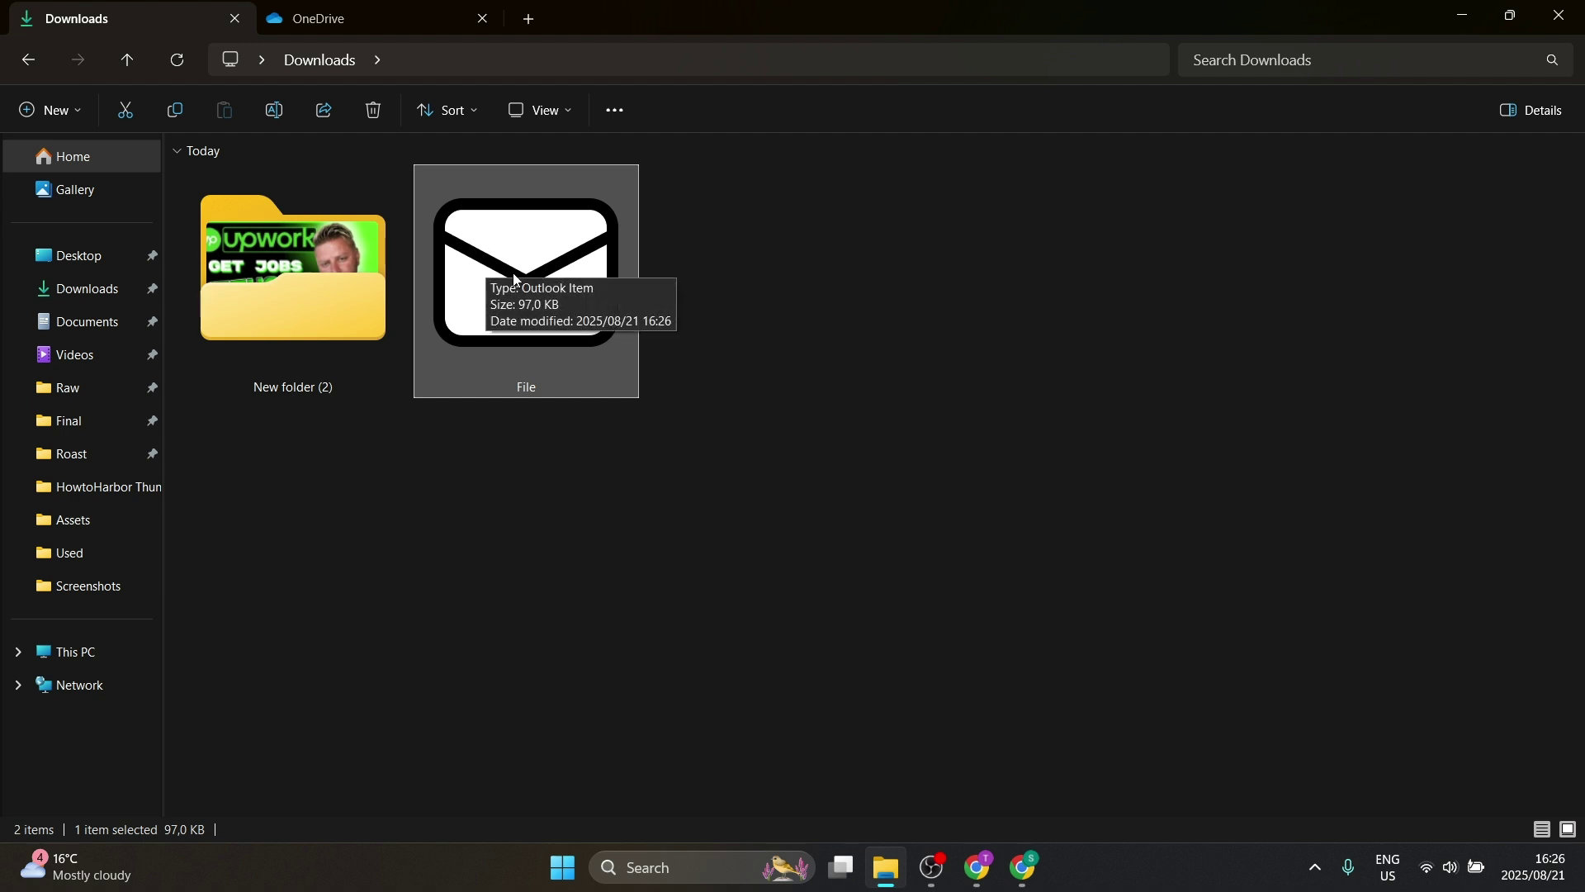
{"action": "mouse_move", "coordinate": [518, 254]}
{"action": "left_mouse_down"}
{"action": "mouse_move", "coordinate": [358, 33]}
{"action": "mouse_move", "coordinate": [355, 488]}
{"action": "left_mouse_up"}
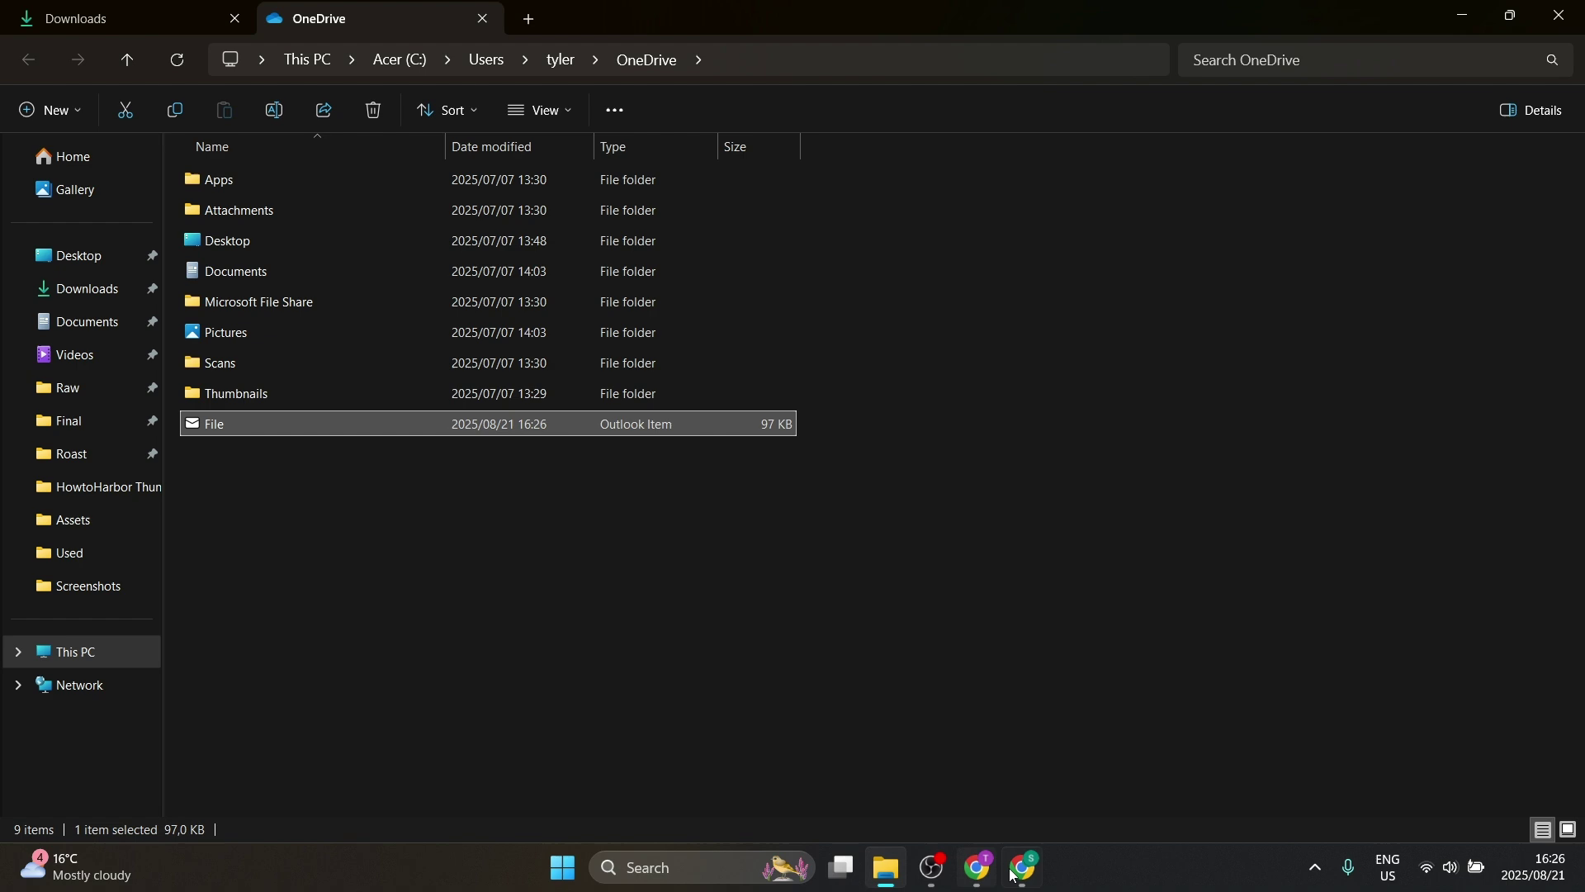
Return to Outlook in Chrome, check recent downloads, and show the Microsoft 365 app launcher
{"action": "mouse_move", "coordinate": [1022, 867]}
{"action": "left_click", "coordinate": [1041, 793]}
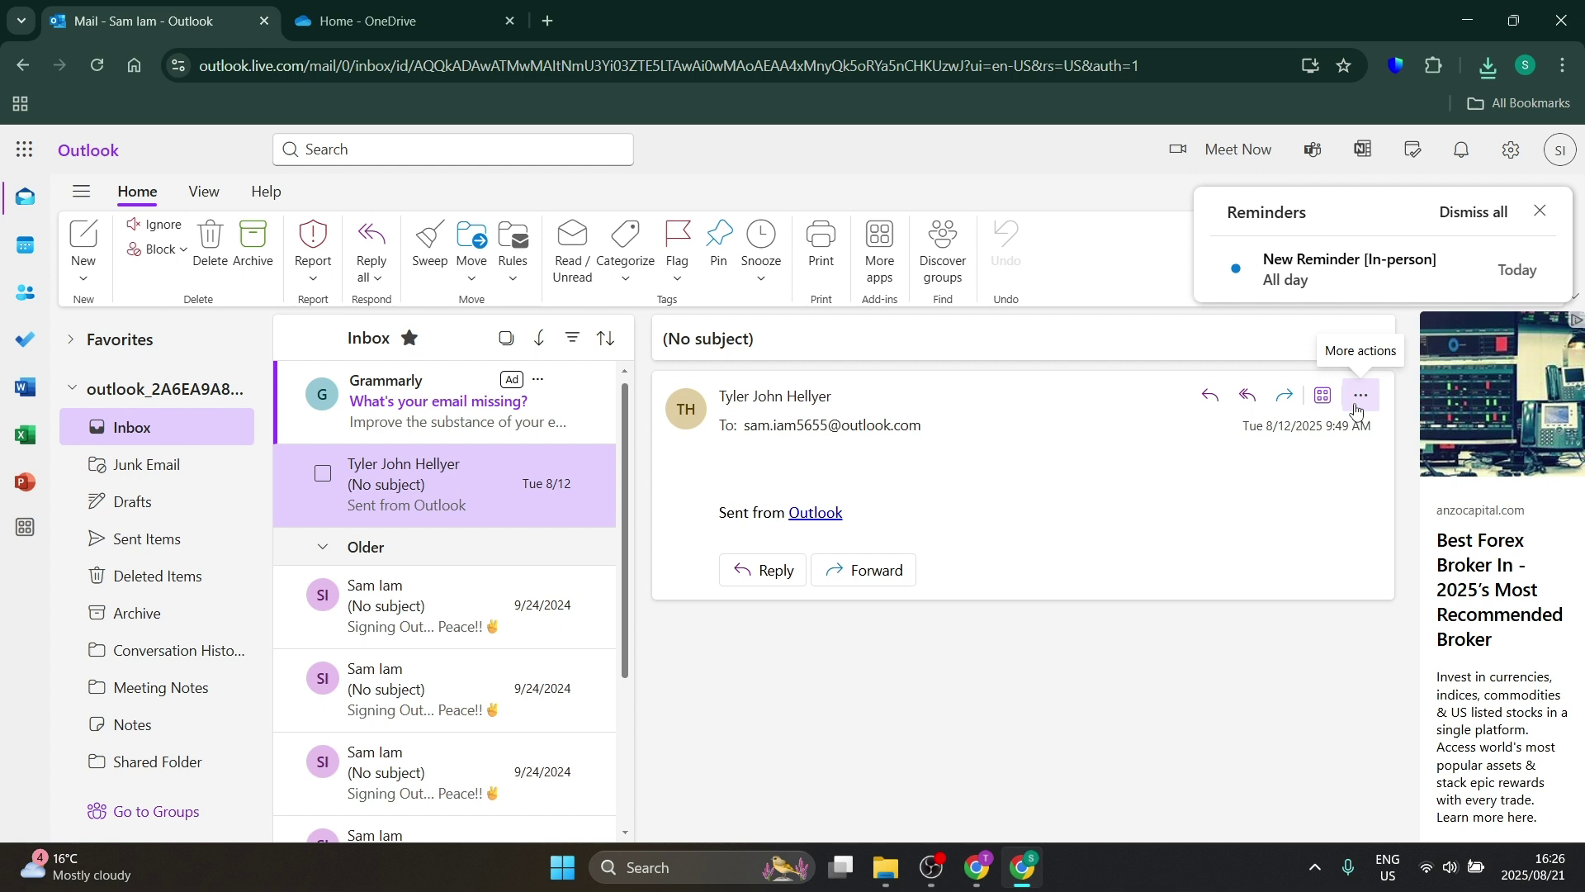
{"action": "left_click", "coordinate": [1488, 68]}
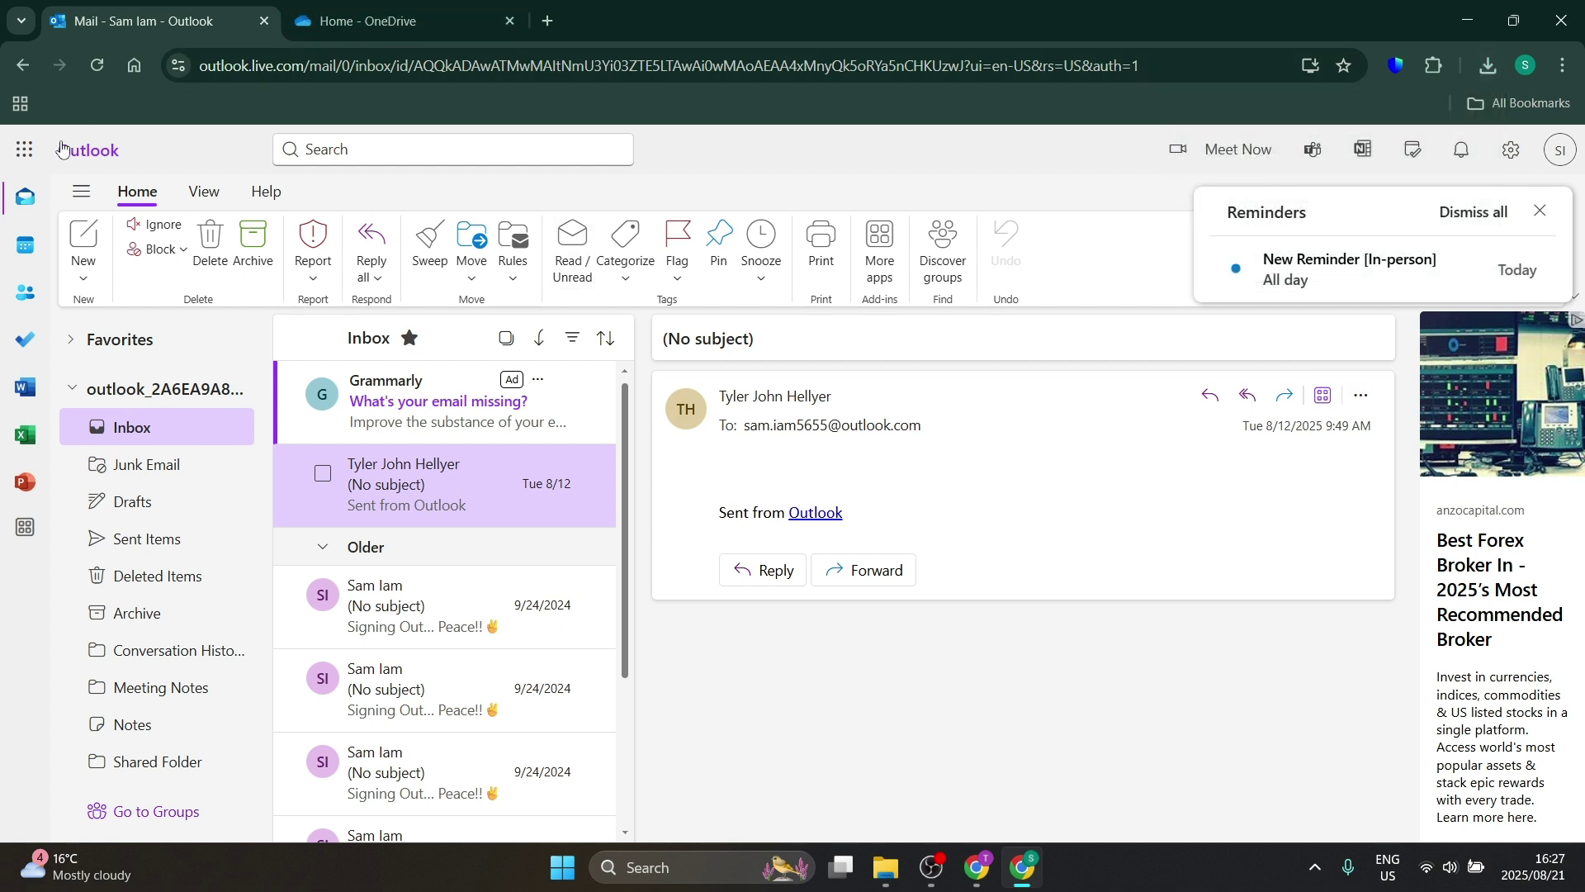
{"action": "left_click", "coordinate": [26, 148]}
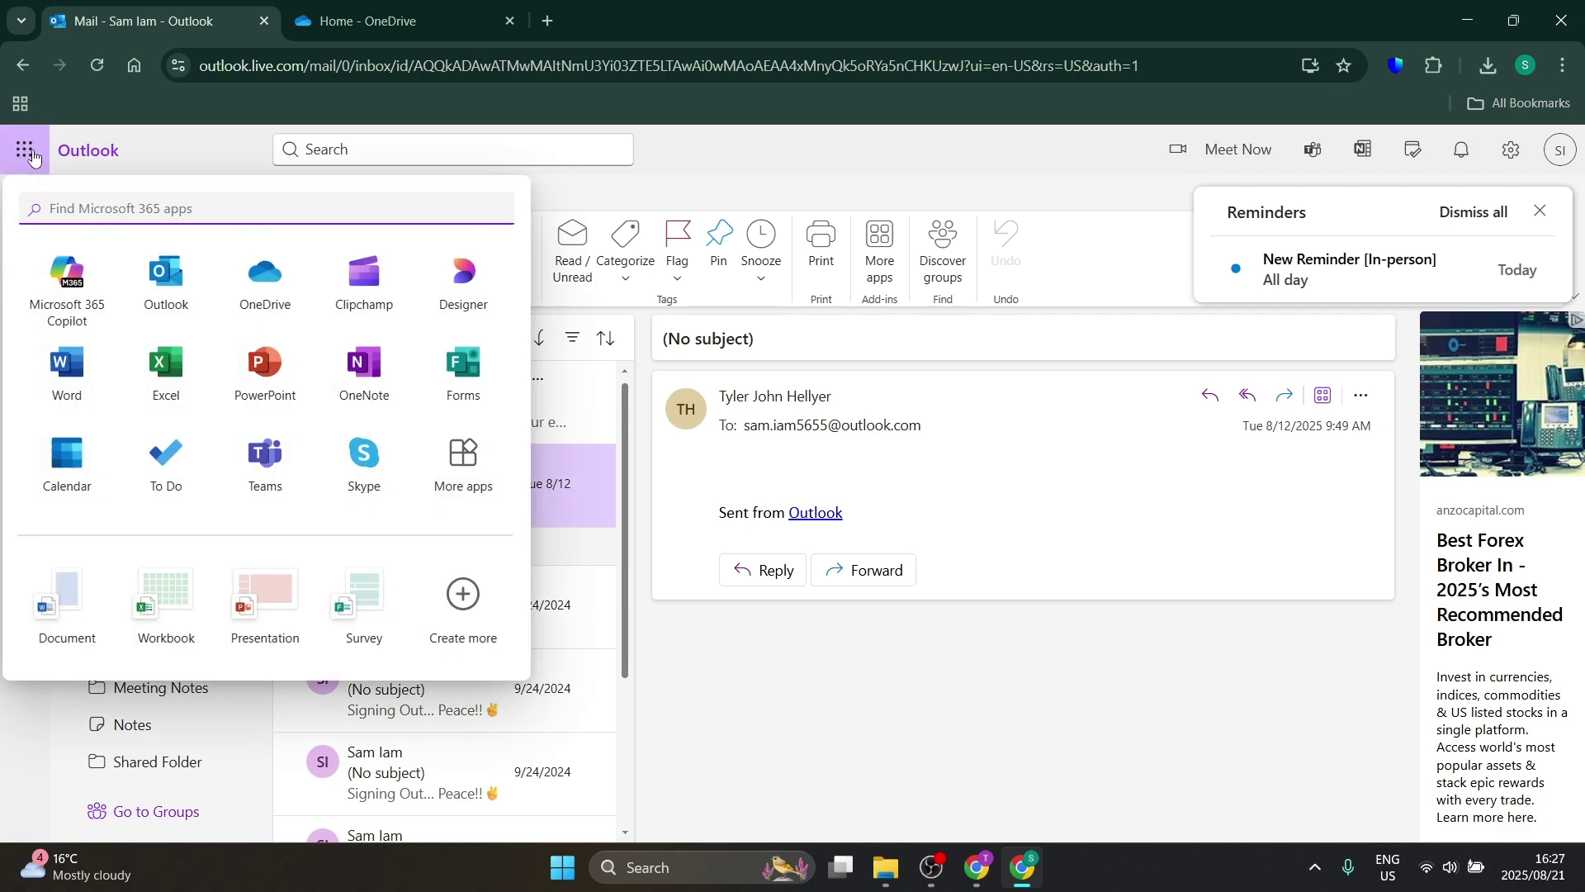
Go to the OneDrive home tab and show the My files page
{"action": "left_click", "coordinate": [350, 21]}
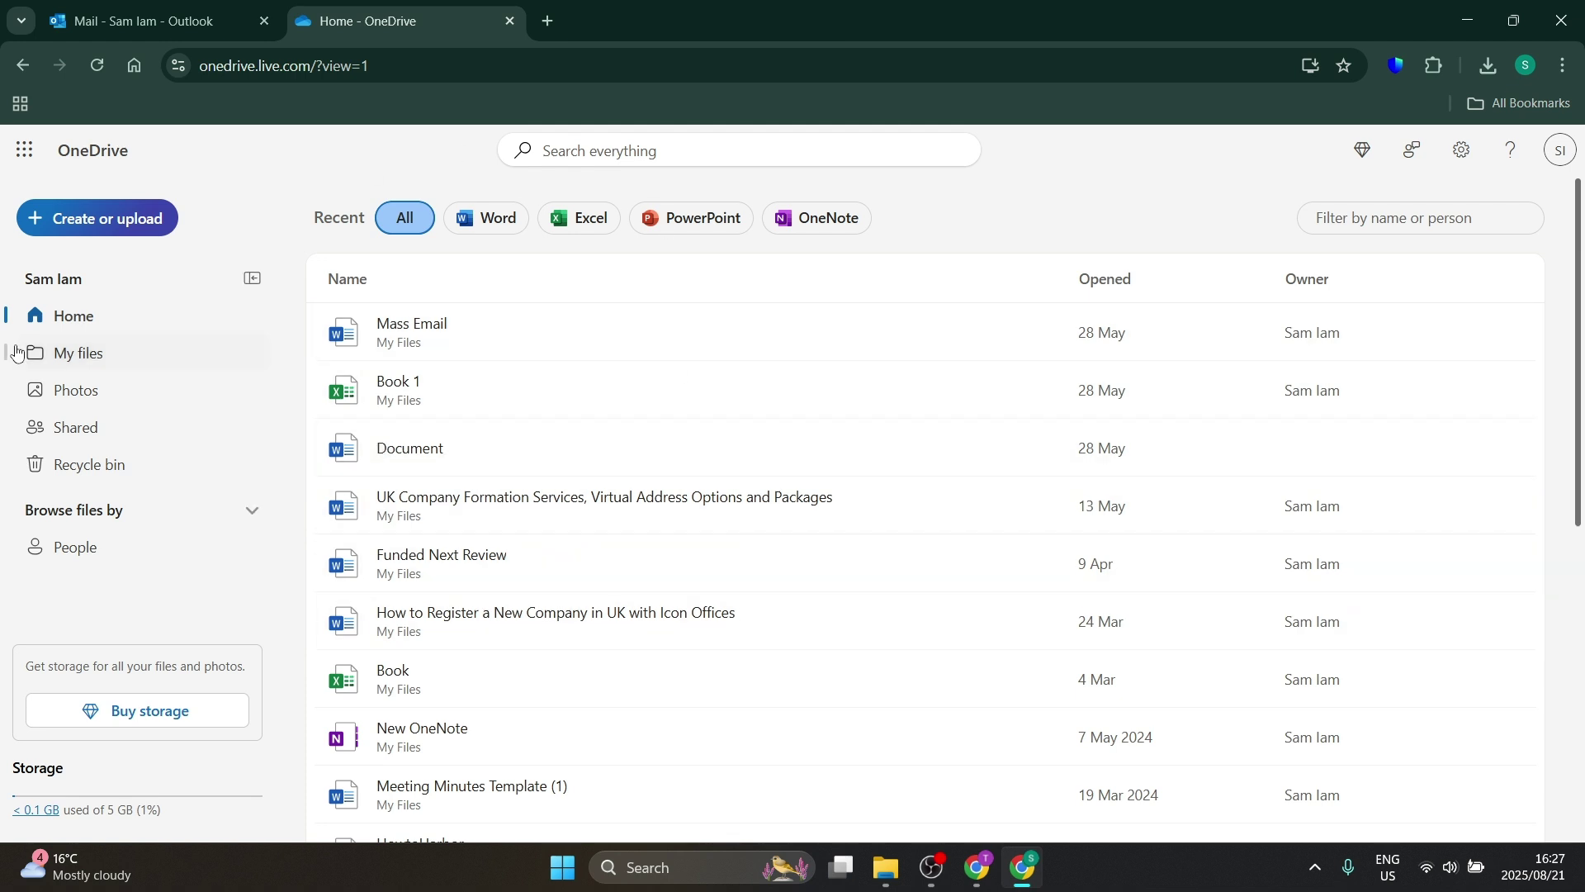
{"action": "left_click", "coordinate": [76, 352]}
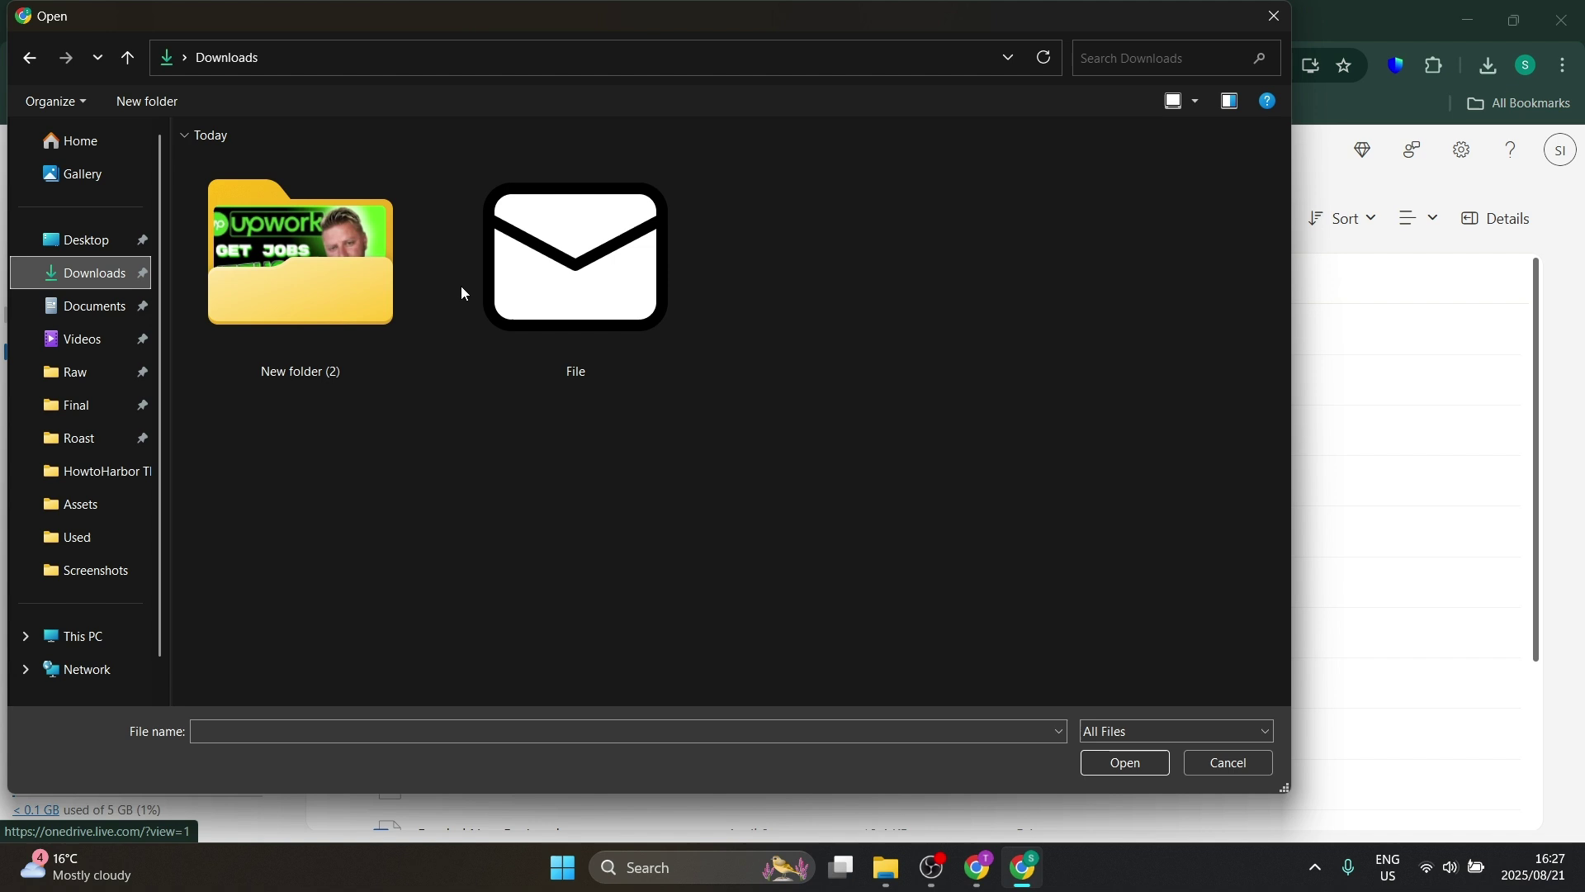
Upload File from the Downloads folder into OneDrive My files as File.msg
{"action": "left_click", "coordinate": [541, 265]}
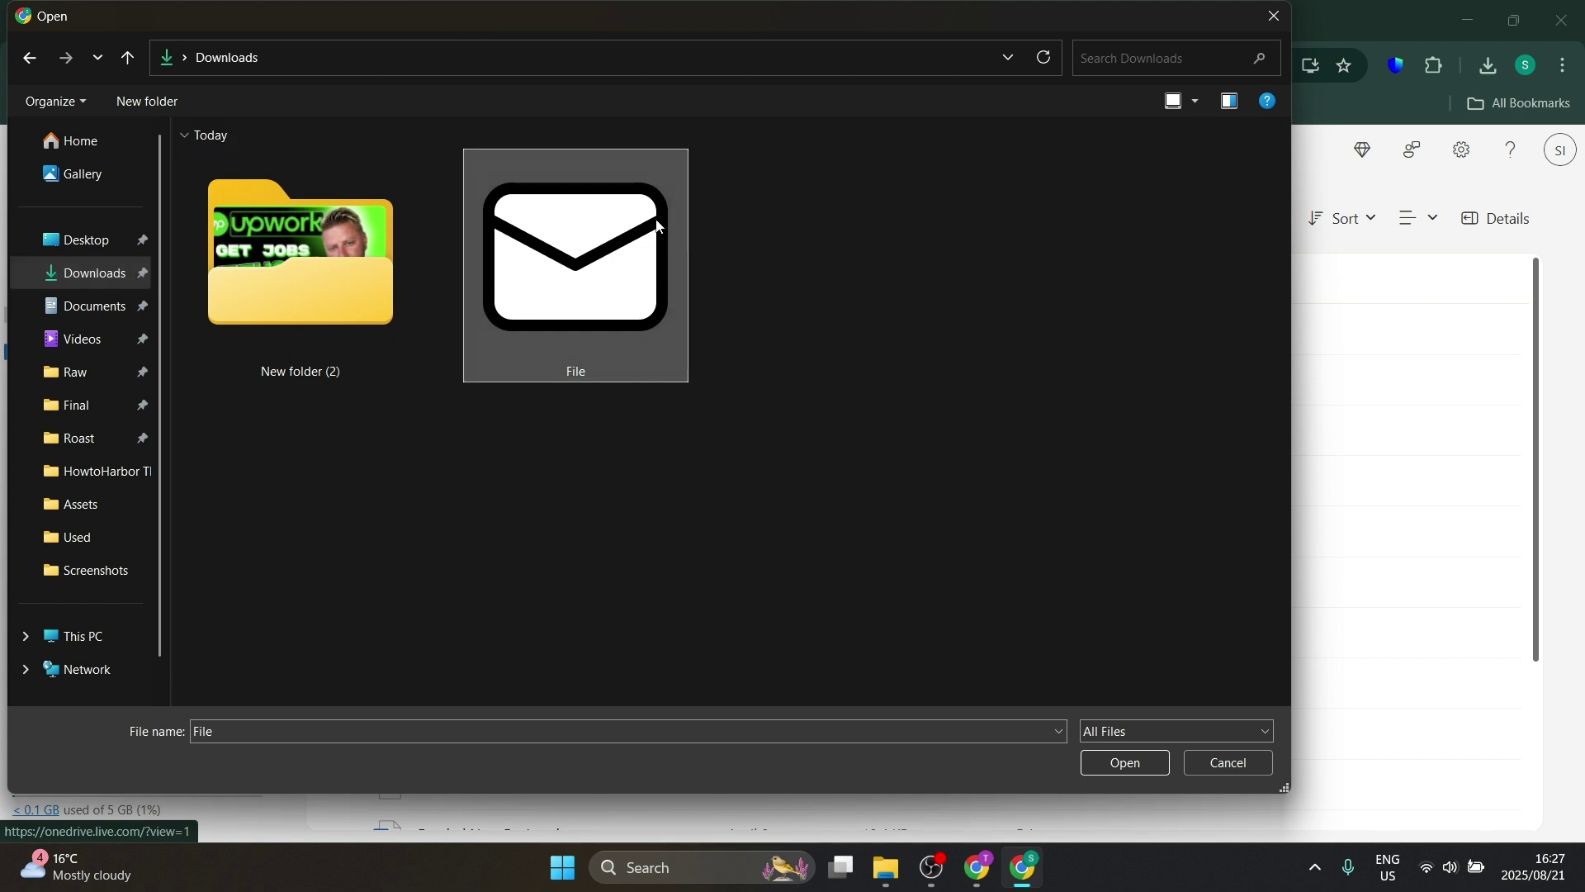
{"action": "left_click", "coordinate": [78, 279]}
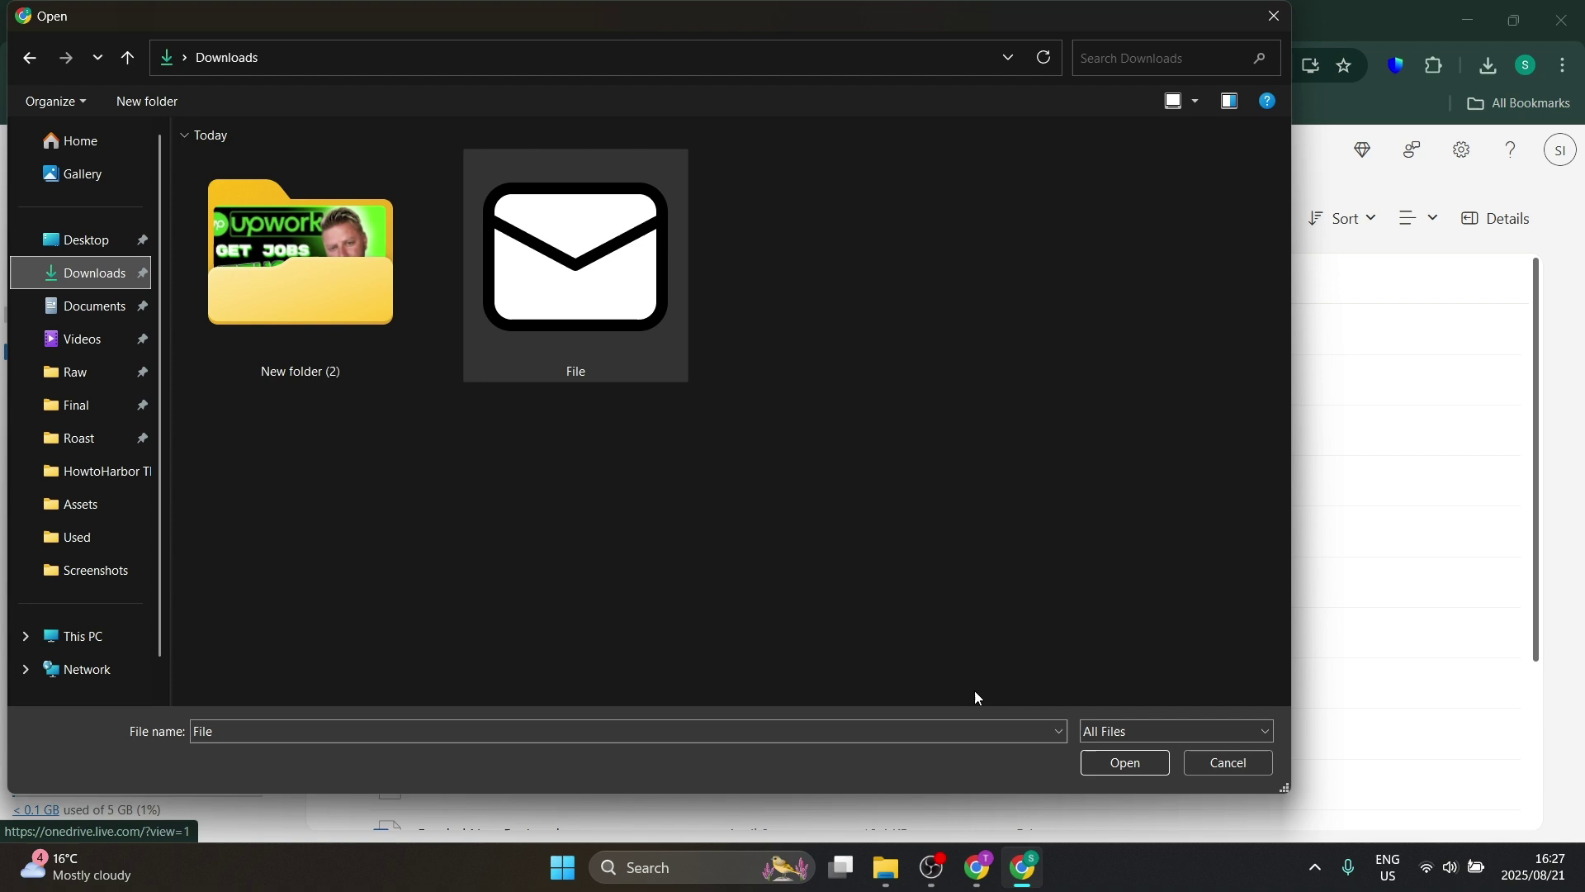
{"action": "left_click", "coordinate": [1125, 764]}
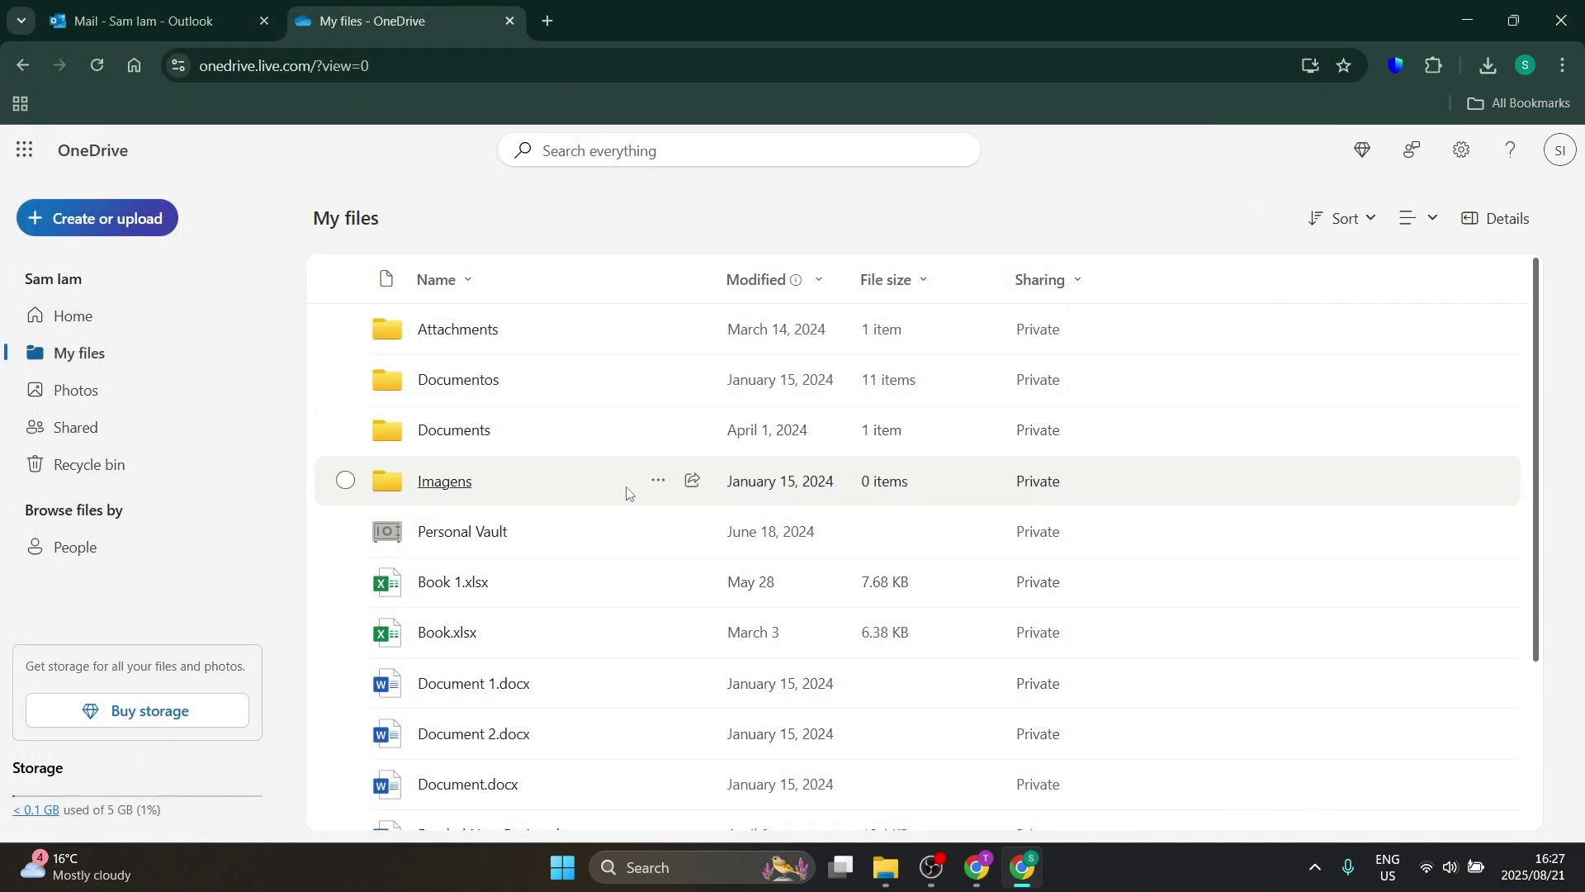
{"action": "scroll", "coordinate": [618, 543], "scroll_direction": "down", "scroll_amount": 2}
{"action": "scroll", "coordinate": [603, 621], "scroll_direction": "down", "scroll_amount": 1}
{"action": "scroll", "coordinate": [619, 725], "scroll_direction": "up", "scroll_amount": 3}
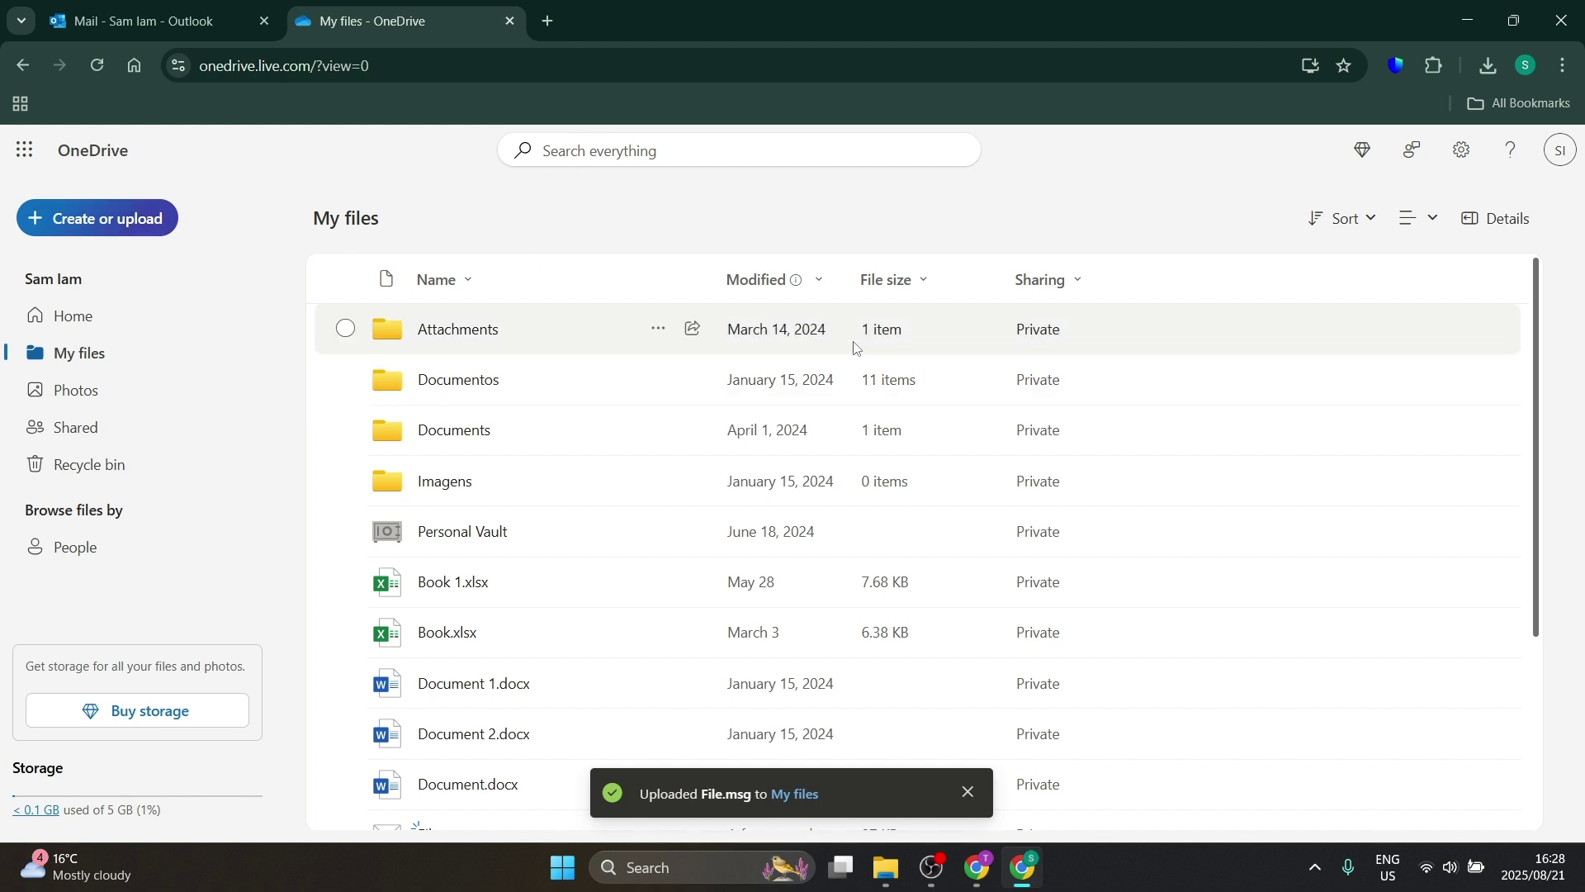
{"action": "scroll", "coordinate": [644, 525], "scroll_direction": "down", "scroll_amount": 2}
{"action": "scroll", "coordinate": [665, 574], "scroll_direction": "up", "scroll_amount": 2}
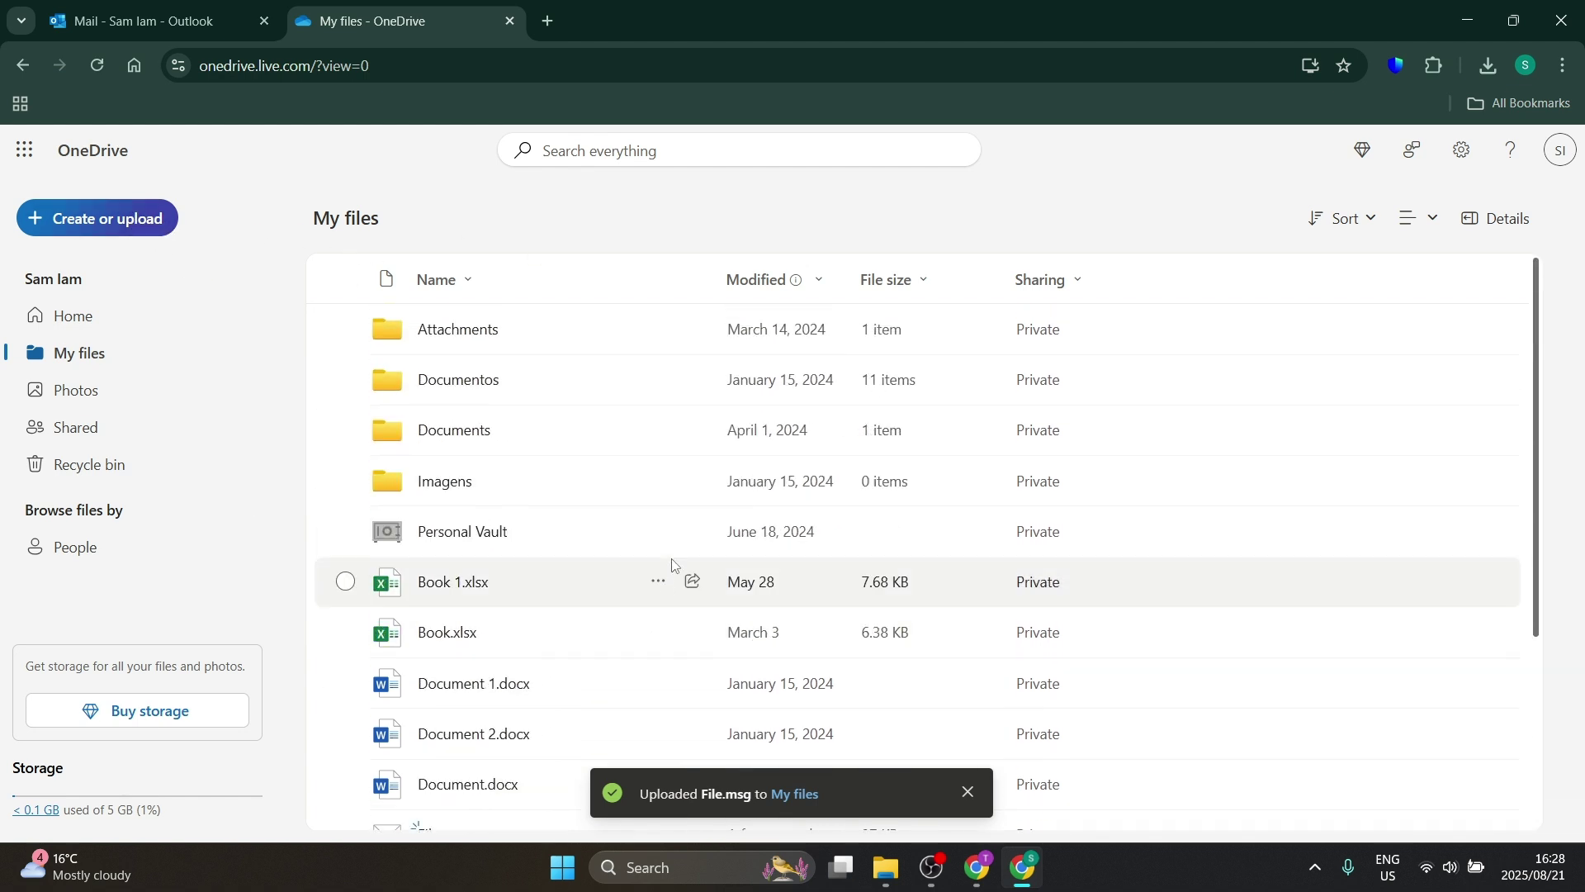